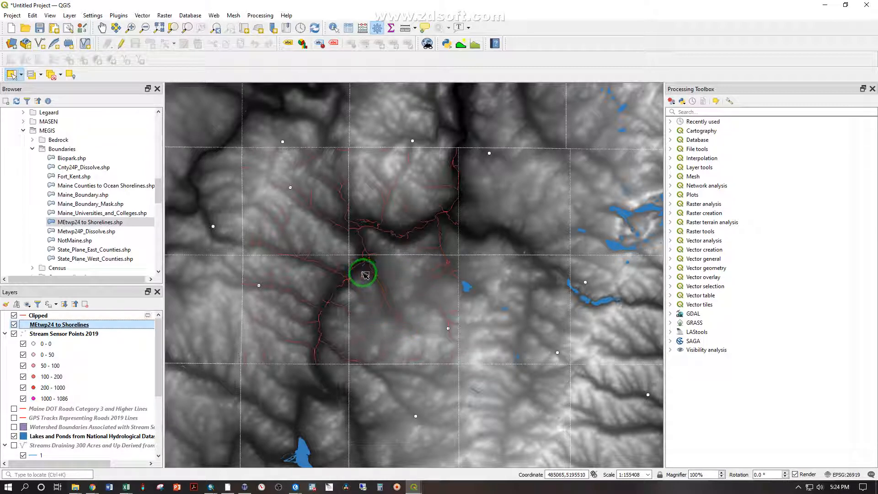
Make the Clipped layer active and clear the selection made on the central township polygon
{"action": "left_click_drag", "start_coordinate": [367, 274], "coordinate": [427, 342]}
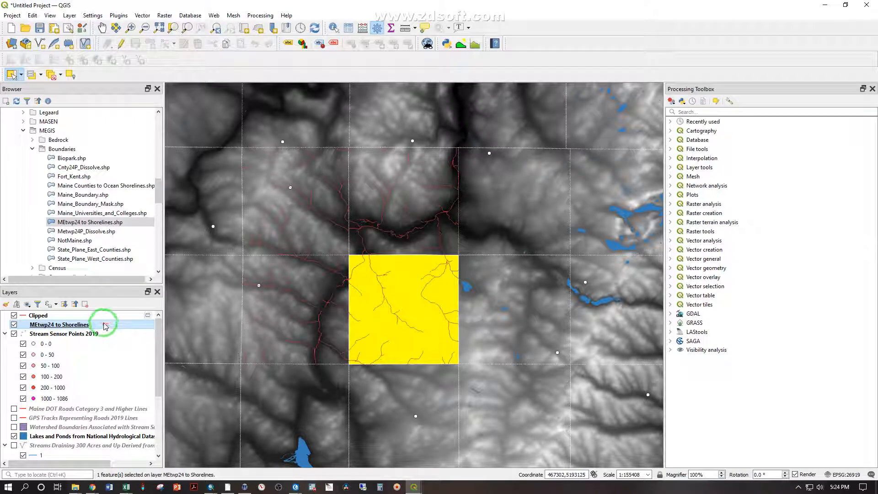
{"action": "left_click", "coordinate": [70, 315]}
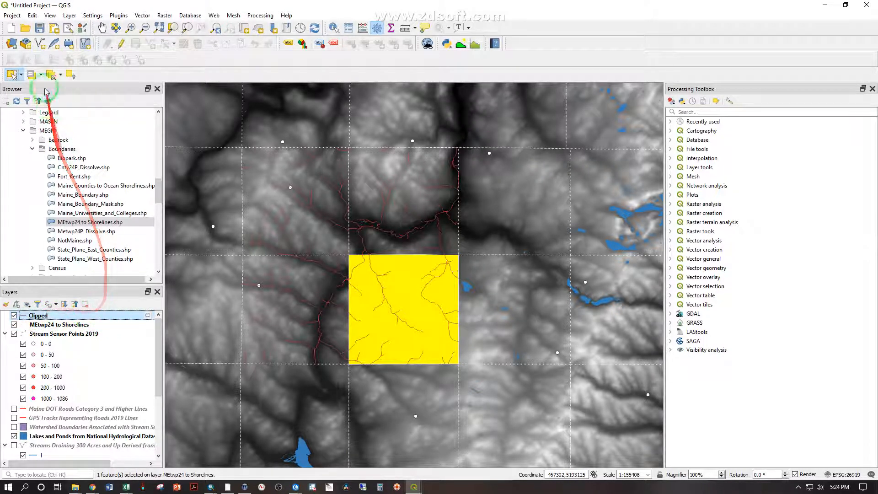
{"action": "left_click", "coordinate": [51, 75]}
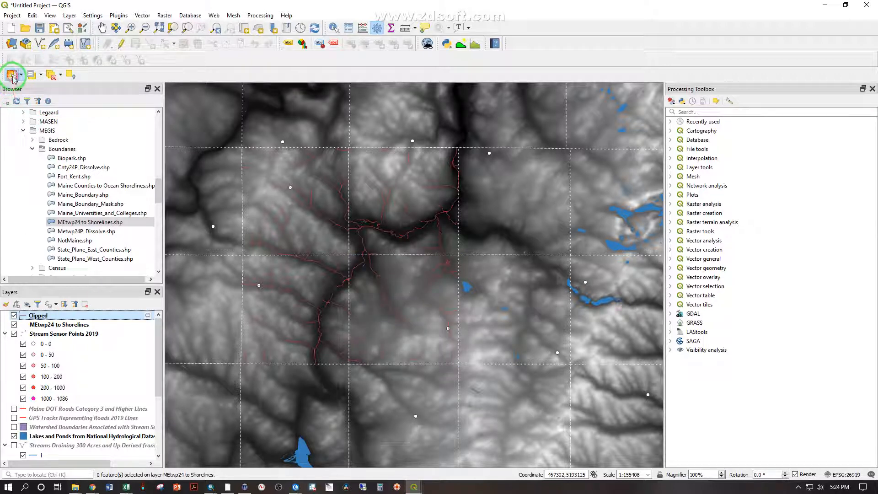
Try to select the stream lines of the Clipped layer inside the central township with rectangular selections
{"action": "left_click_drag", "start_coordinate": [365, 269], "coordinate": [424, 336]}
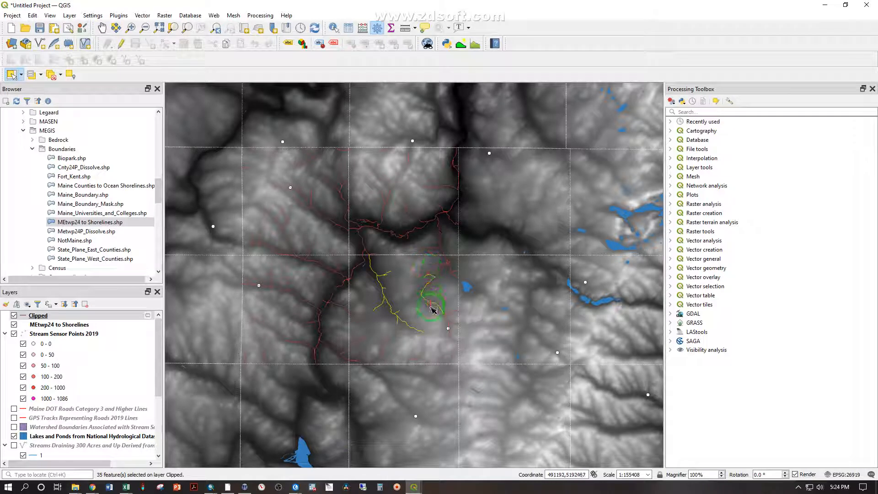
{"action": "left_click", "coordinate": [52, 76]}
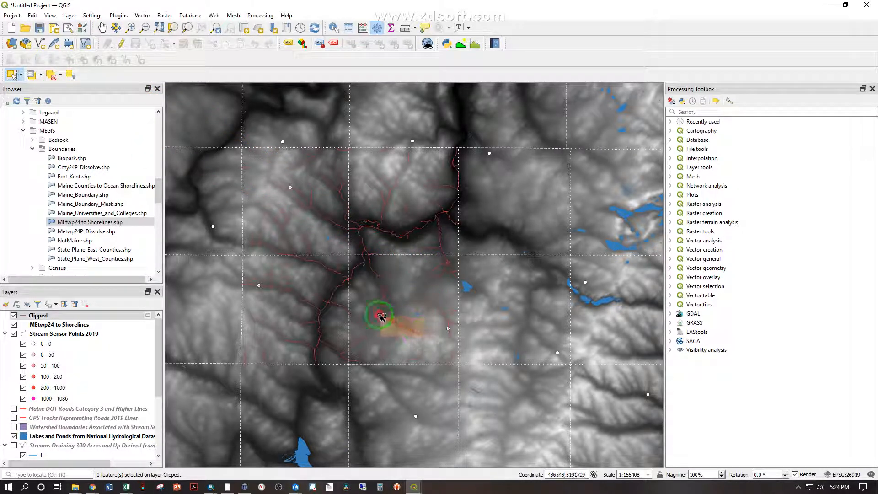
{"action": "left_click_drag", "start_coordinate": [375, 301], "coordinate": [371, 299]}
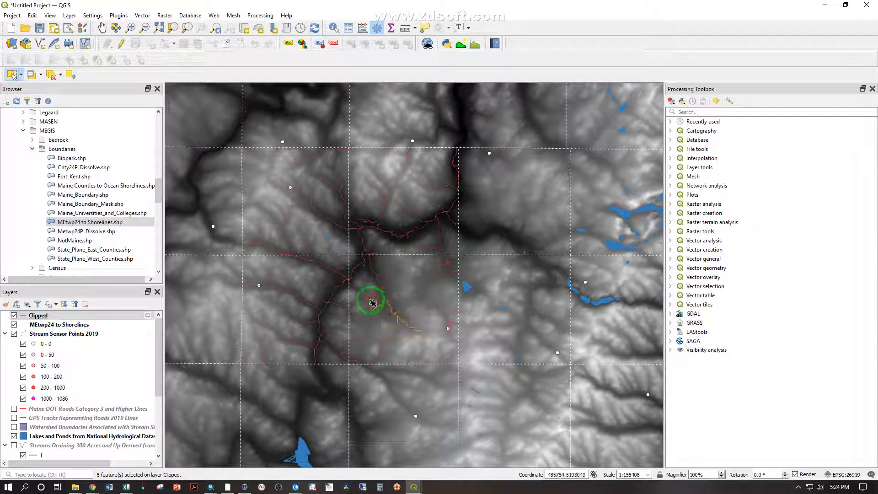
Select the connected stream running through the central township, including its branches, using freehand selection on the Clipped layer
{"action": "left_click", "coordinate": [21, 75]}
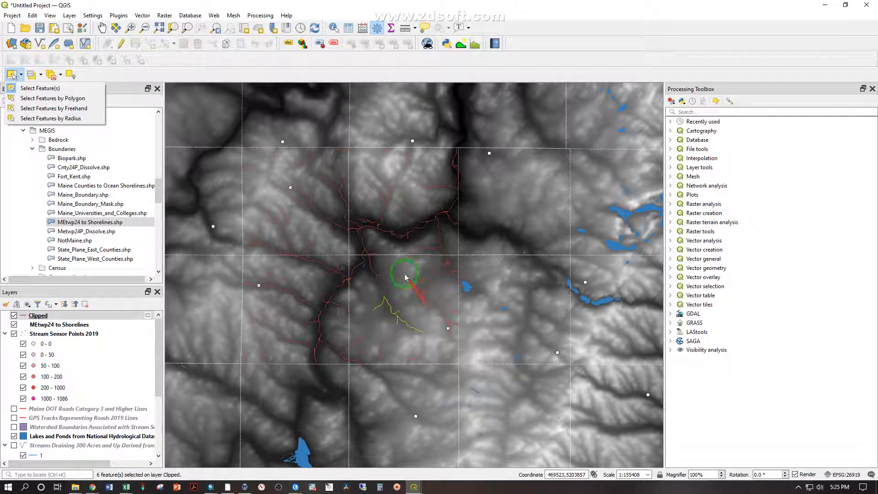
{"action": "left_click", "coordinate": [40, 108]}
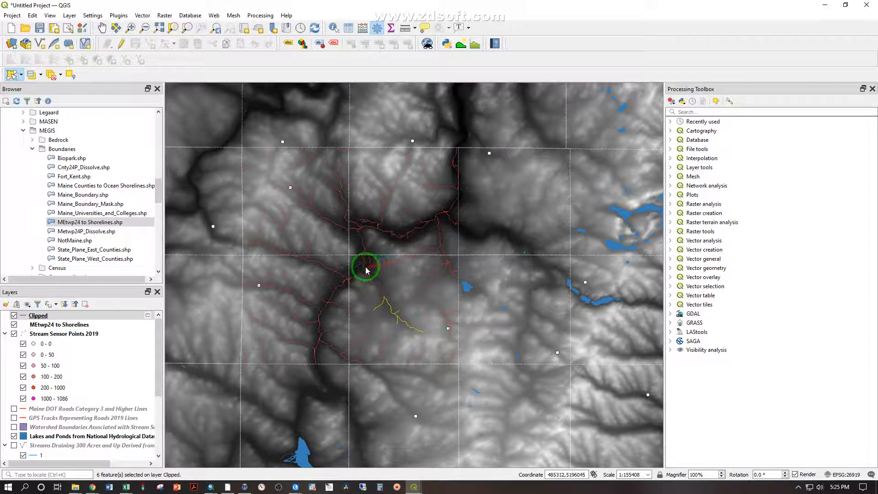
{"action": "mouse_move", "coordinate": [369, 286]}
{"action": "left_mouse_down"}
{"action": "mouse_move", "coordinate": [364, 317]}
{"action": "mouse_move", "coordinate": [429, 345]}
{"action": "left_mouse_up"}
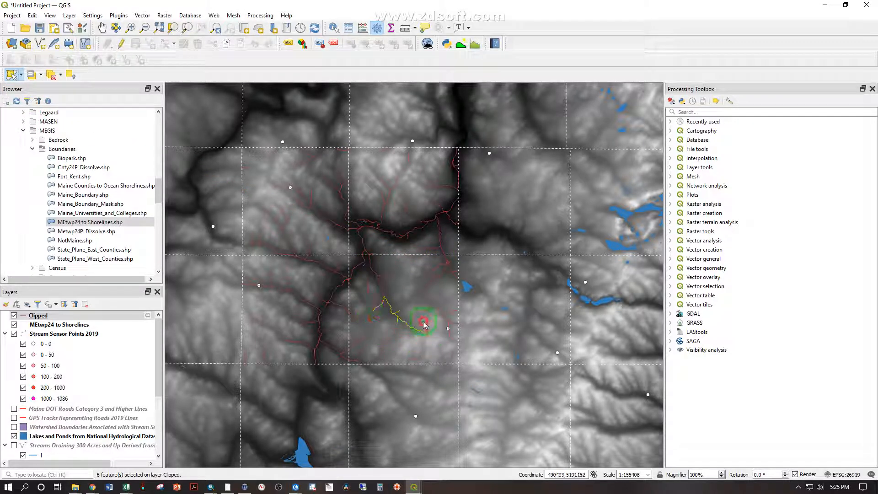
{"action": "mouse_move", "coordinate": [403, 303]}
{"action": "left_mouse_down"}
{"action": "mouse_move", "coordinate": [373, 275]}
{"action": "mouse_move", "coordinate": [369, 290]}
{"action": "mouse_move", "coordinate": [391, 334]}
{"action": "mouse_move", "coordinate": [421, 340]}
{"action": "mouse_move", "coordinate": [414, 312]}
{"action": "mouse_move", "coordinate": [391, 271]}
{"action": "mouse_move", "coordinate": [368, 306]}
{"action": "mouse_move", "coordinate": [402, 348]}
{"action": "mouse_move", "coordinate": [428, 331]}
{"action": "left_mouse_up"}
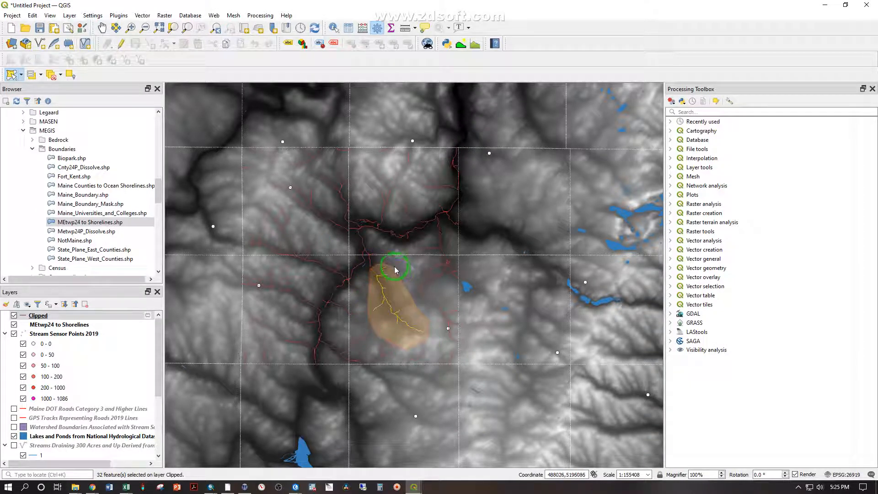
{"action": "left_click_drag", "start_coordinate": [391, 270], "coordinate": [391, 270]}
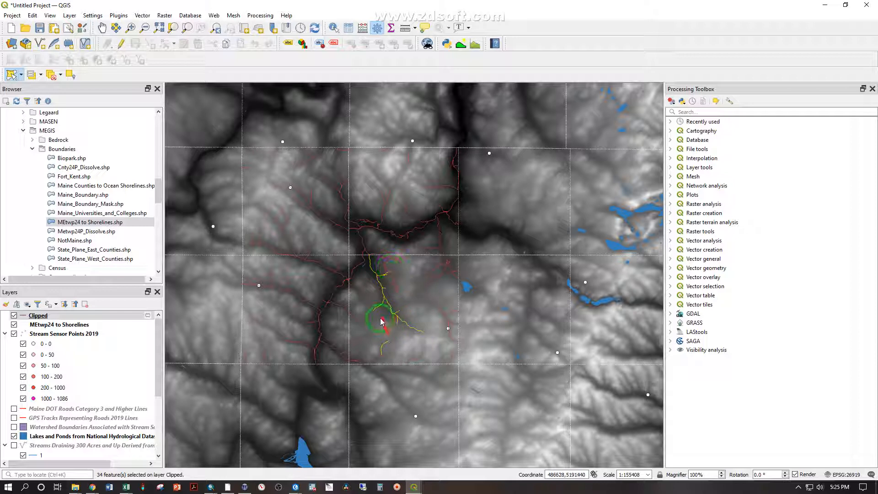
{"action": "left_click_drag", "start_coordinate": [390, 326], "coordinate": [408, 303]}
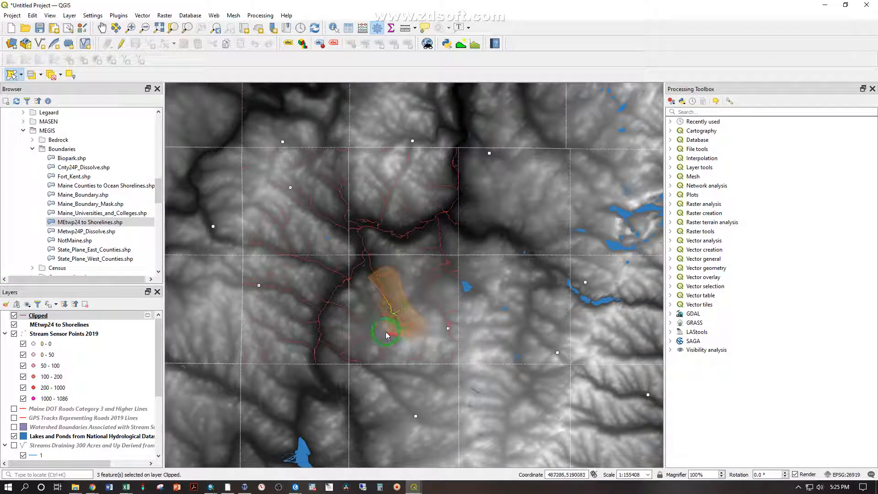
{"action": "left_click_drag", "start_coordinate": [373, 297], "coordinate": [418, 313]}
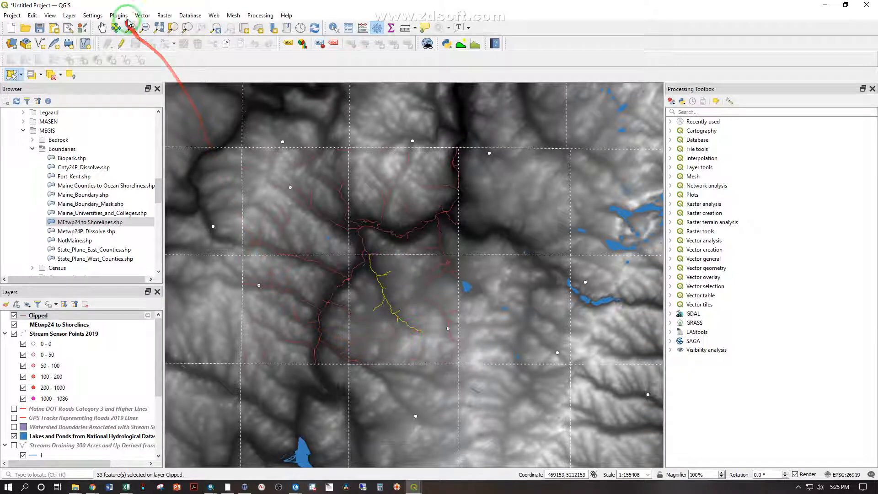
Start a Buffer on the Clipped layer and limit it to selected features only
{"action": "left_click", "coordinate": [142, 15]}
{"action": "mouse_move", "coordinate": [174, 26]}
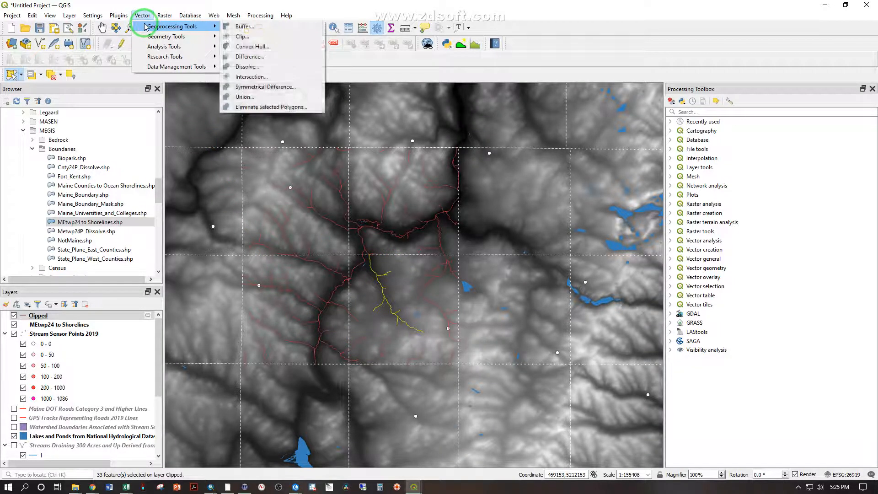
{"action": "left_click", "coordinate": [240, 27]}
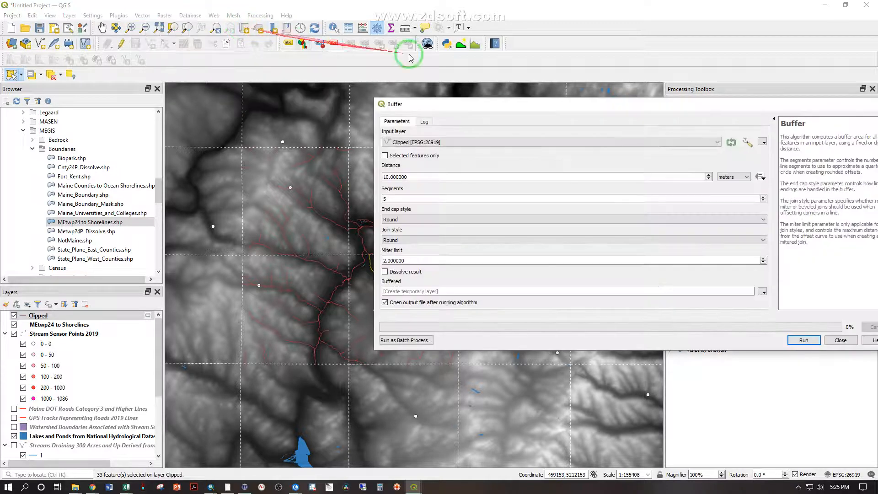
{"action": "left_click_drag", "start_coordinate": [506, 102], "coordinate": [464, 93]}
{"action": "left_click", "coordinate": [368, 133]}
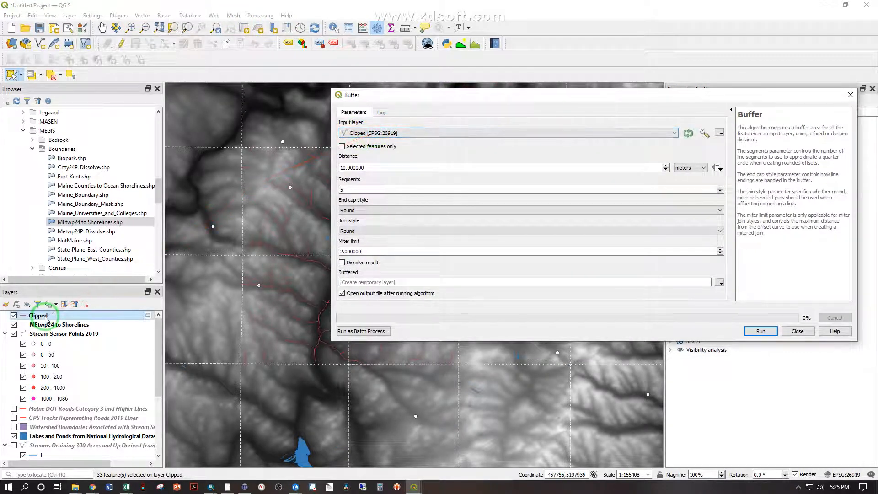
{"action": "left_click", "coordinate": [342, 147]}
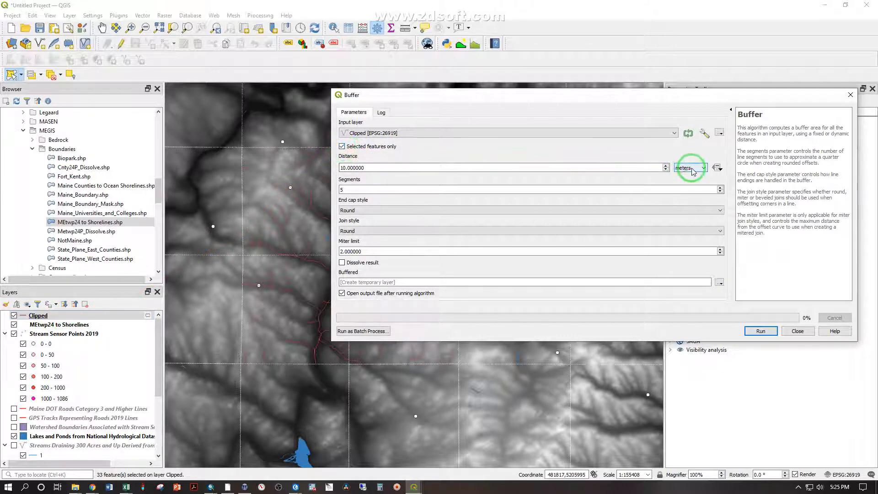
Set the buffer distance to 75 feet with round joins and run it to a temporary layer
{"action": "left_click", "coordinate": [691, 168]}
{"action": "left_click", "coordinate": [681, 186]}
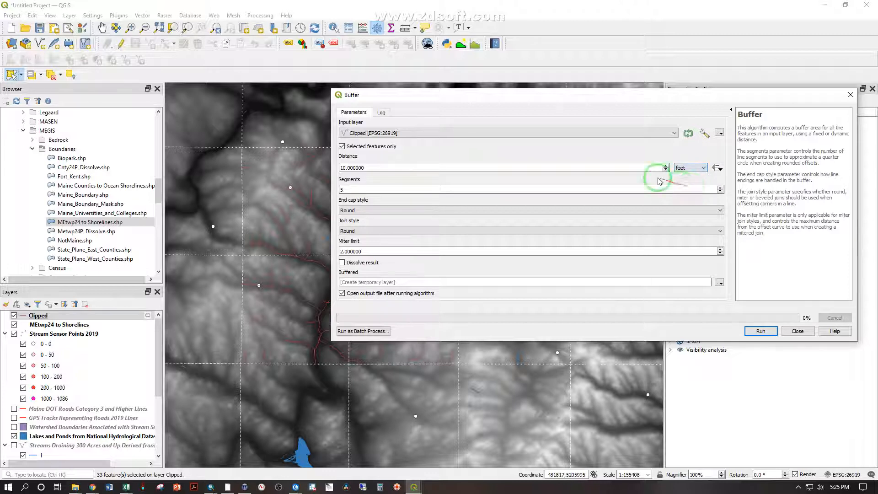
{"action": "left_click_drag", "start_coordinate": [597, 169], "coordinate": [330, 159]}
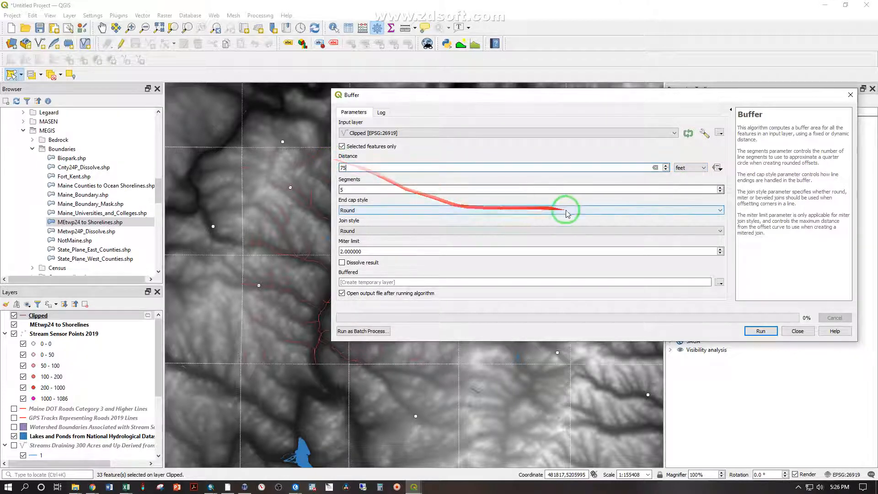
{"action": "left_click", "coordinate": [447, 232]}
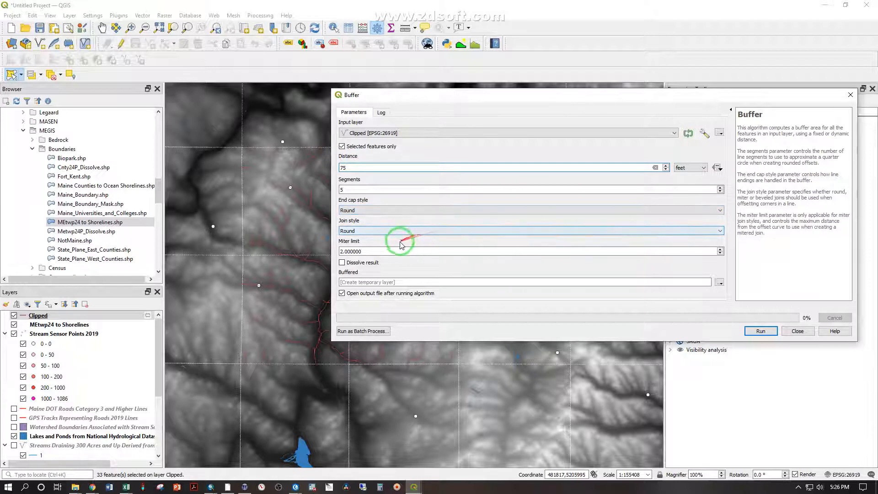
{"action": "left_click", "coordinate": [402, 236]}
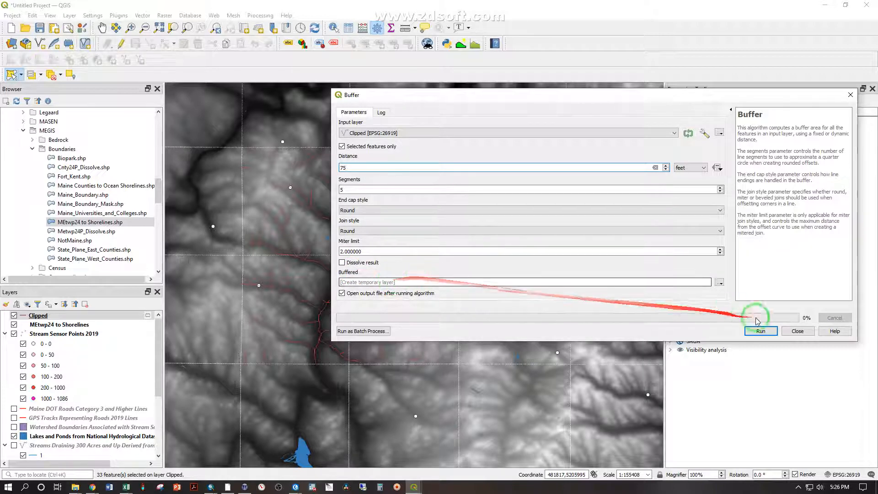
{"action": "left_click", "coordinate": [761, 331]}
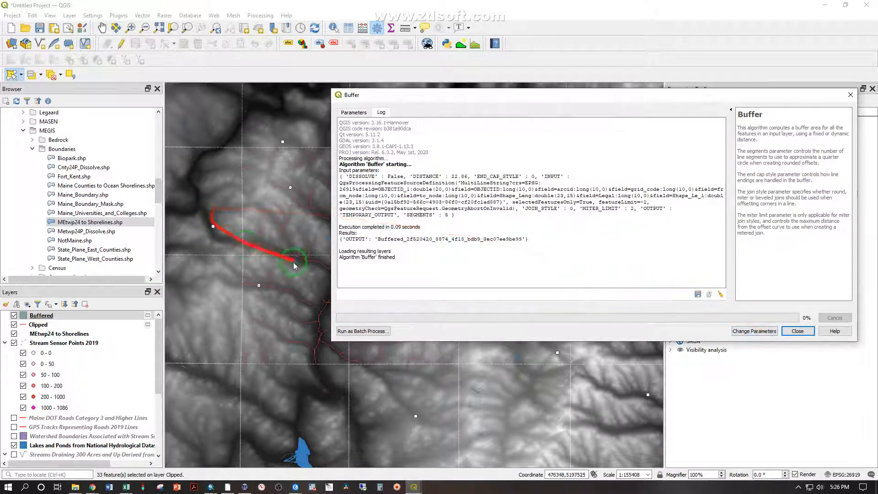
{"action": "left_click", "coordinate": [800, 334]}
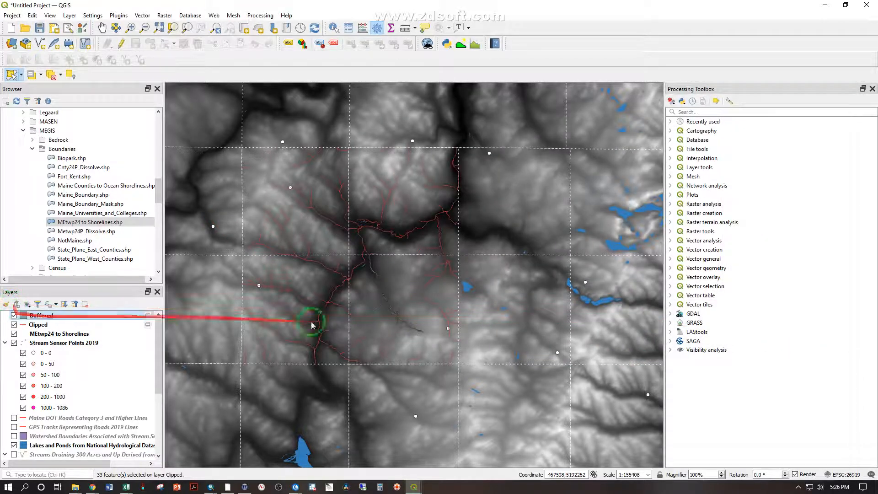
Inspect the buffer segments along the stream up close, and hide the Buffered layer
{"action": "scroll", "coordinate": [393, 309], "scroll_direction": "up", "scroll_amount": 4}
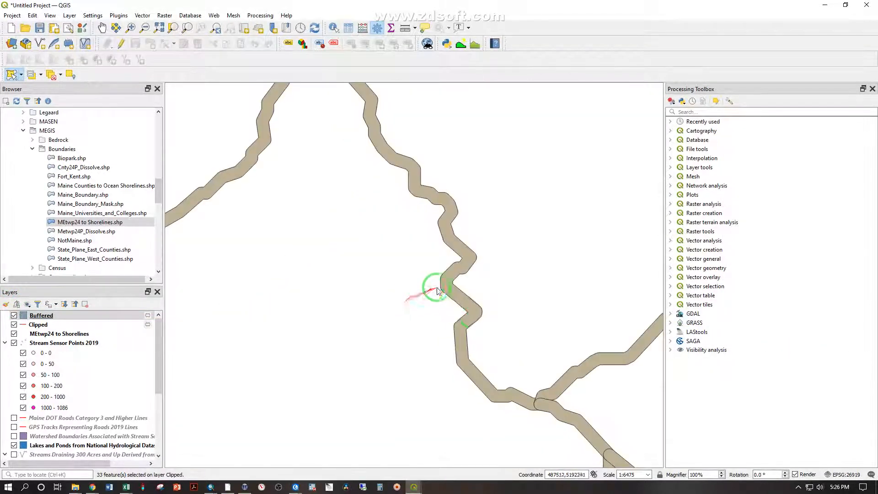
{"action": "scroll", "coordinate": [529, 383], "scroll_direction": "up", "scroll_amount": 1}
{"action": "scroll", "coordinate": [556, 413], "scroll_direction": "up", "scroll_amount": 1}
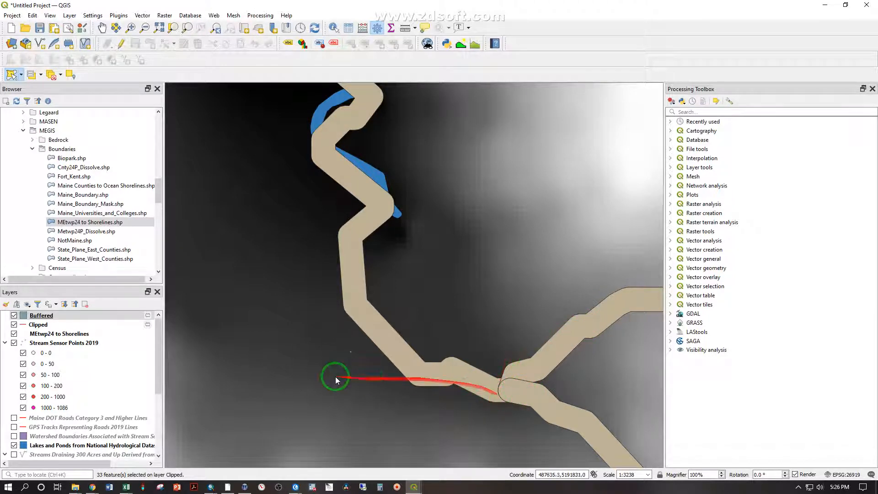
{"action": "left_click", "coordinate": [15, 315]}
{"action": "left_click", "coordinate": [14, 315]}
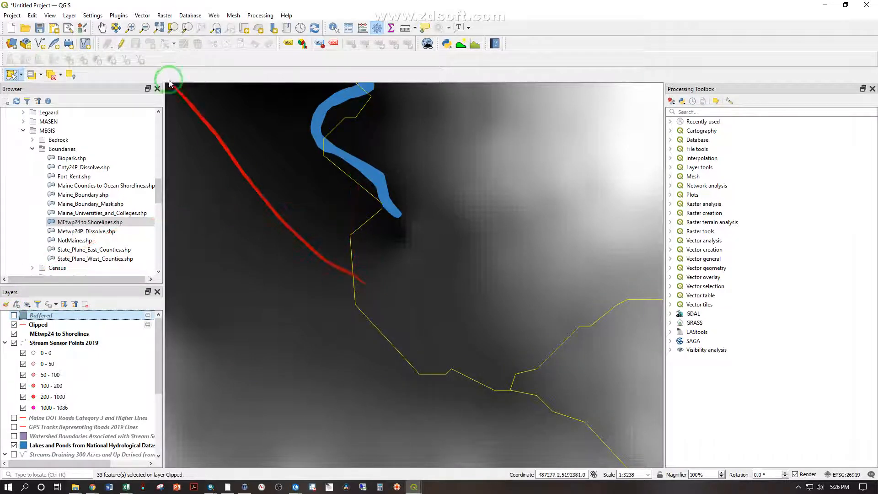
Start another Buffer with Clipped as the input layer, limited to selected features only
{"action": "left_click", "coordinate": [149, 17]}
{"action": "mouse_move", "coordinate": [196, 26]}
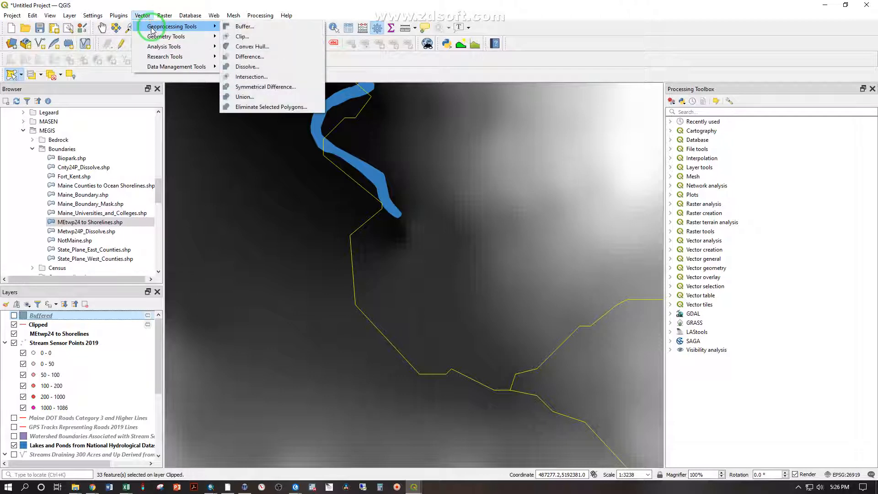
{"action": "left_click", "coordinate": [244, 27]}
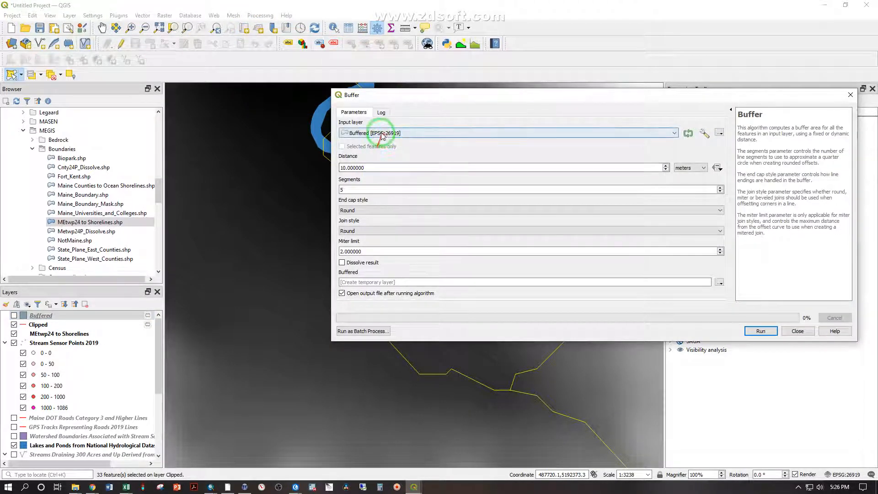
{"action": "left_click", "coordinate": [356, 132]}
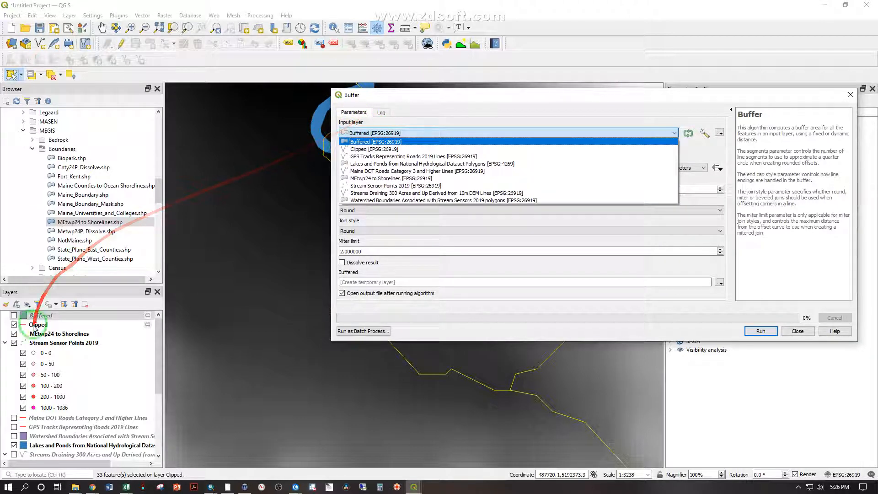
{"action": "left_click", "coordinate": [386, 152]}
{"action": "left_click", "coordinate": [386, 149]}
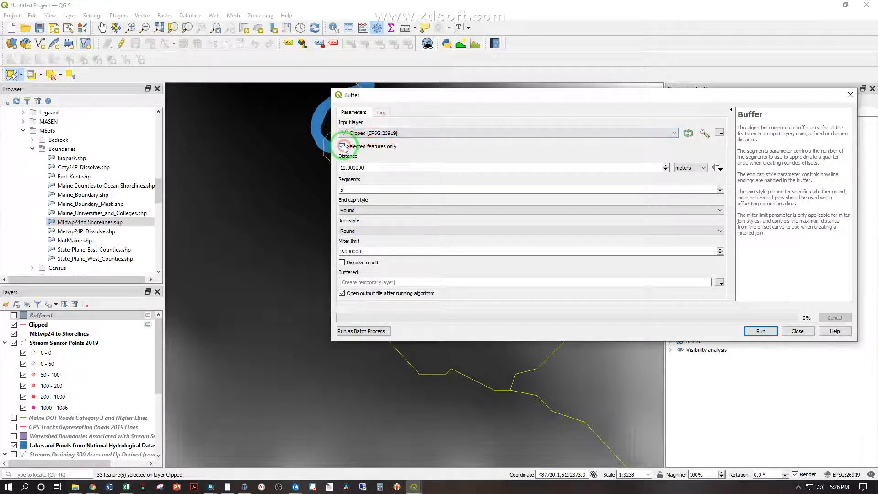
Set the buffer distance to 75 feet, enable dissolving of the result, and run the buffer
{"action": "left_click_drag", "start_coordinate": [403, 167], "coordinate": [267, 161]}
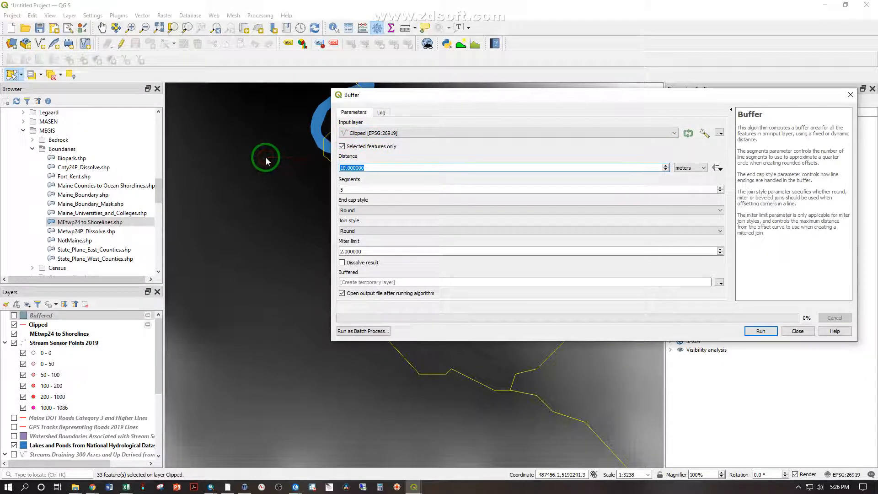
{"action": "type", "text": "75"}
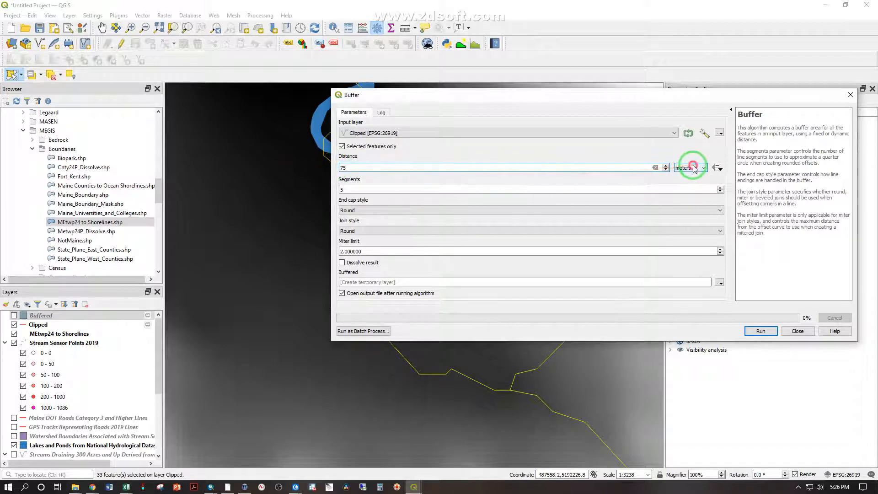
{"action": "left_click", "coordinate": [693, 168]}
{"action": "left_click", "coordinate": [685, 186]}
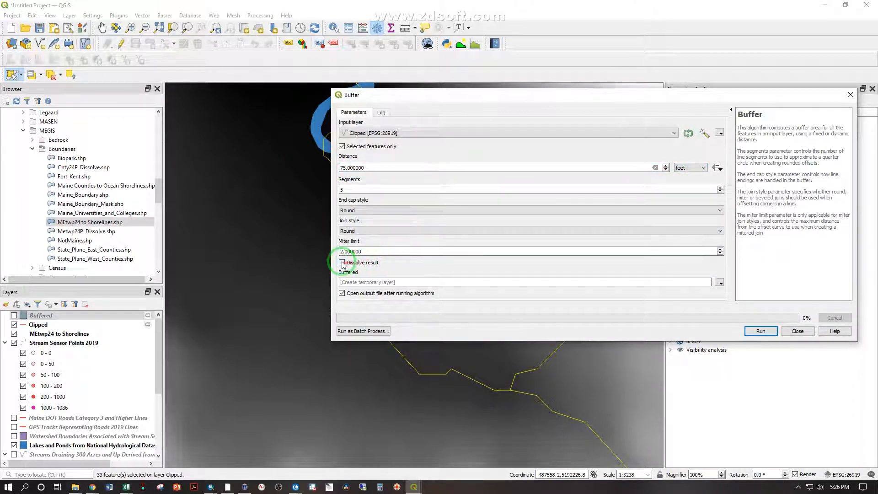
{"action": "left_click", "coordinate": [342, 263]}
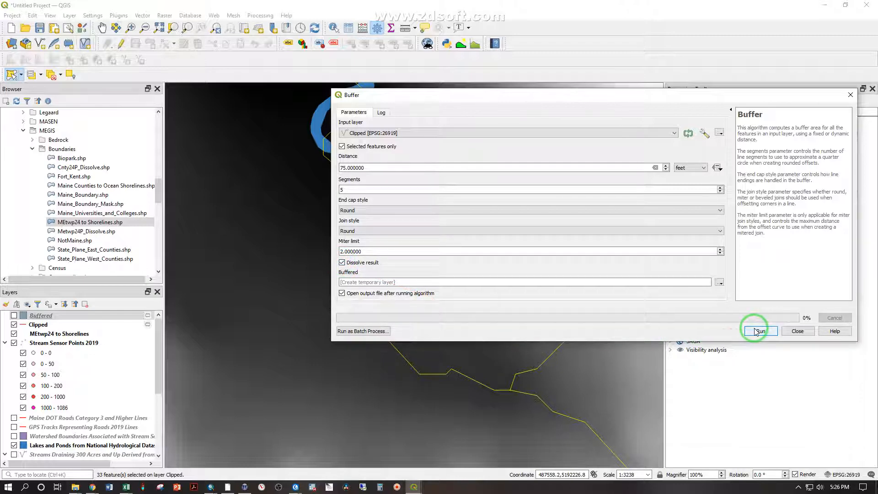
{"action": "left_click", "coordinate": [755, 331]}
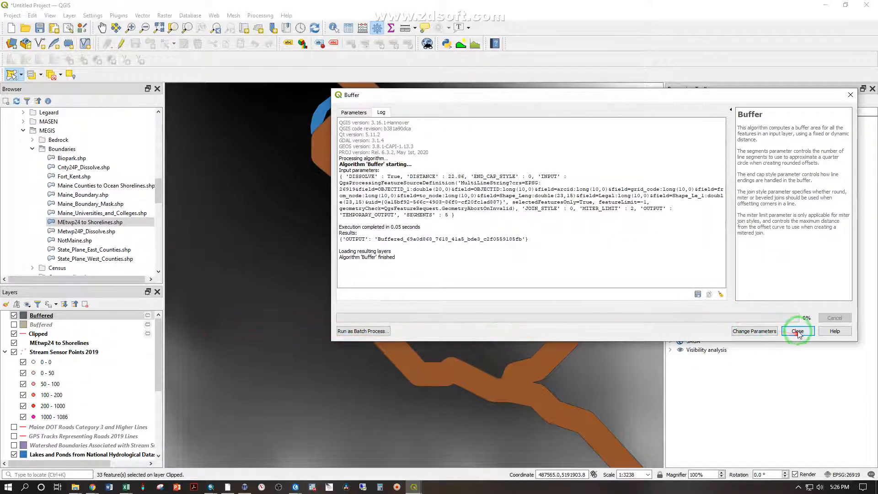
Close the Buffer tool and compare the dissolved buffer with the undissolved one at the stream junction by toggling the dissolved layer's visibility
{"action": "left_click", "coordinate": [798, 331]}
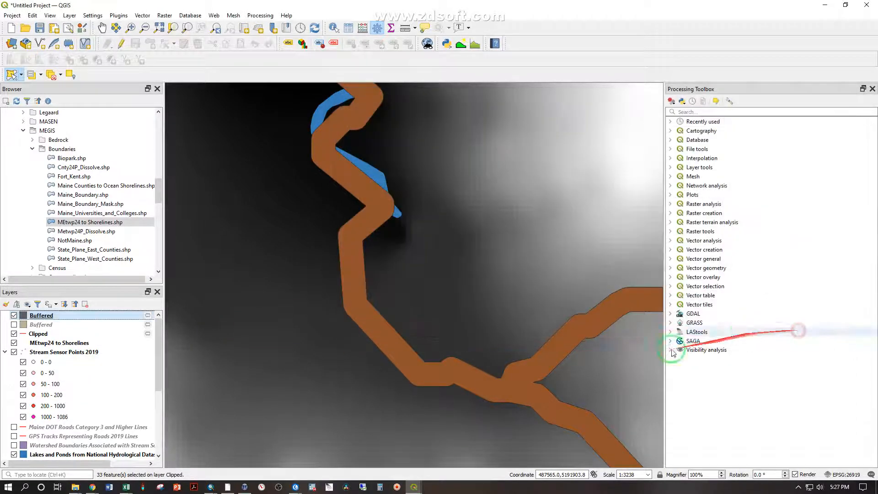
{"action": "left_click", "coordinate": [14, 315]}
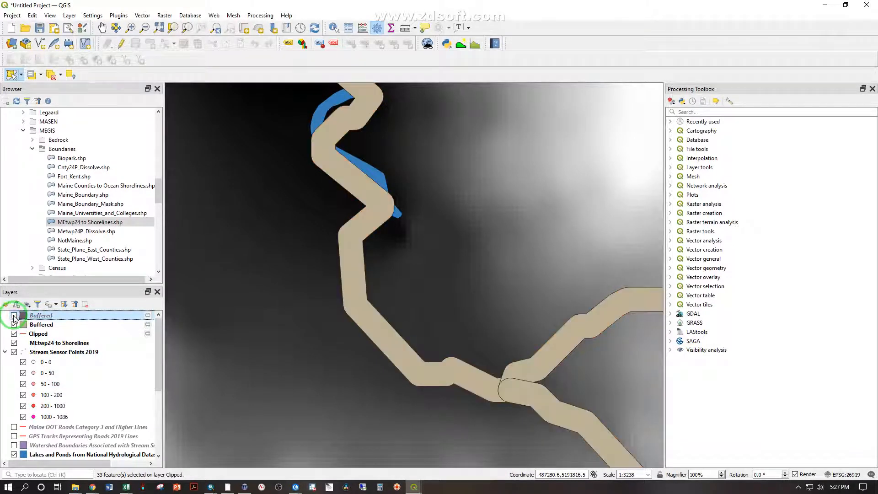
{"action": "left_click", "coordinate": [14, 316]}
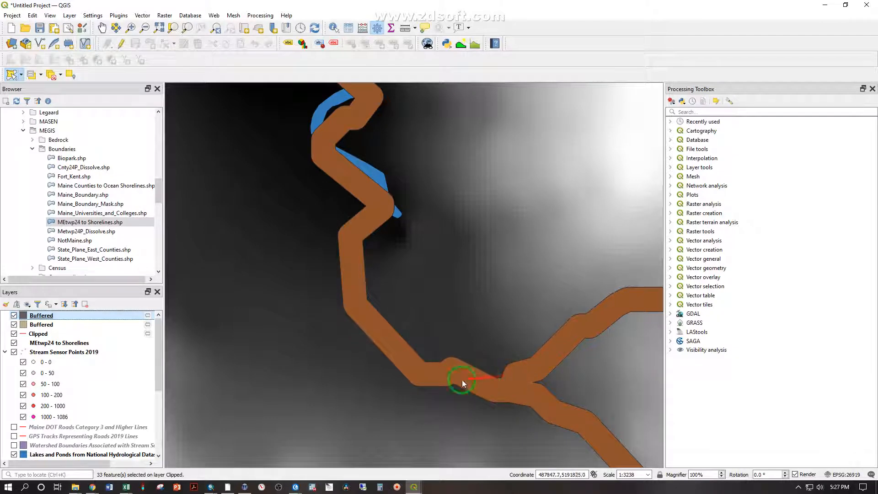
{"action": "left_click", "coordinate": [13, 315]}
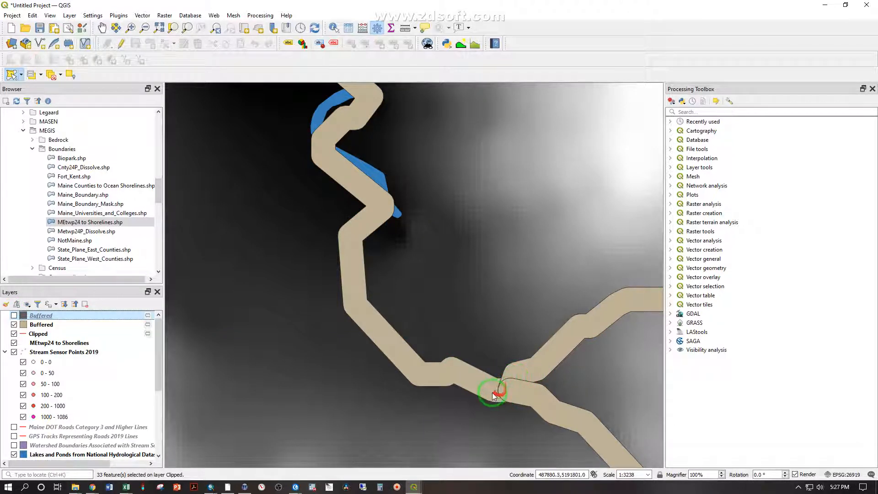
{"action": "scroll", "coordinate": [500, 394], "scroll_direction": "up", "scroll_amount": 2}
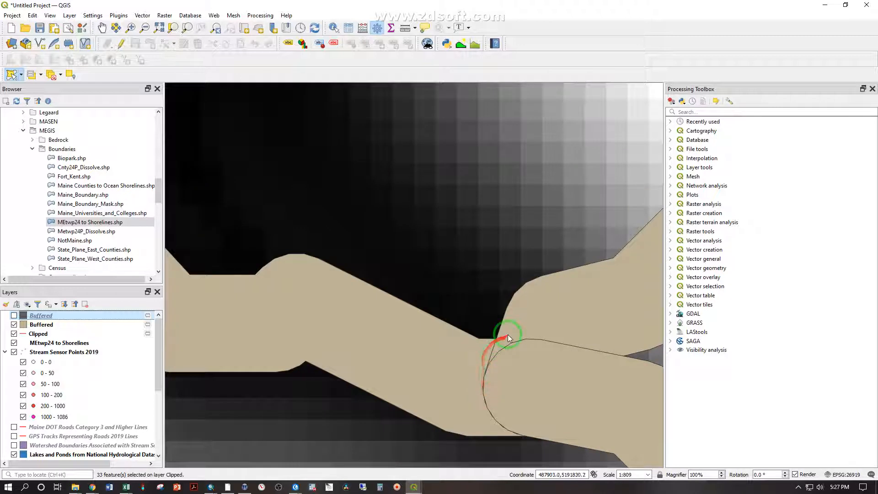
{"action": "left_click", "coordinate": [14, 316]}
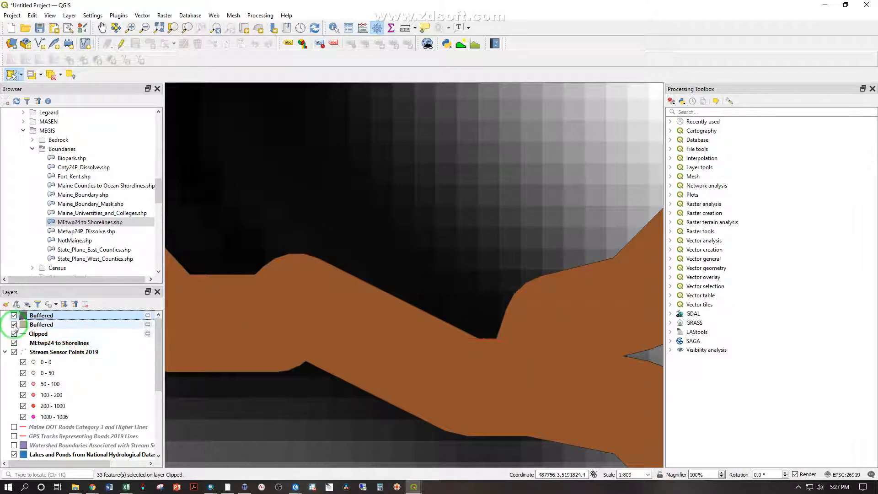
Make the simple fill of the dissolved Buffered layer fully transparent, with the fill color's opacity at 0%
{"action": "double_click", "coordinate": [23, 315]}
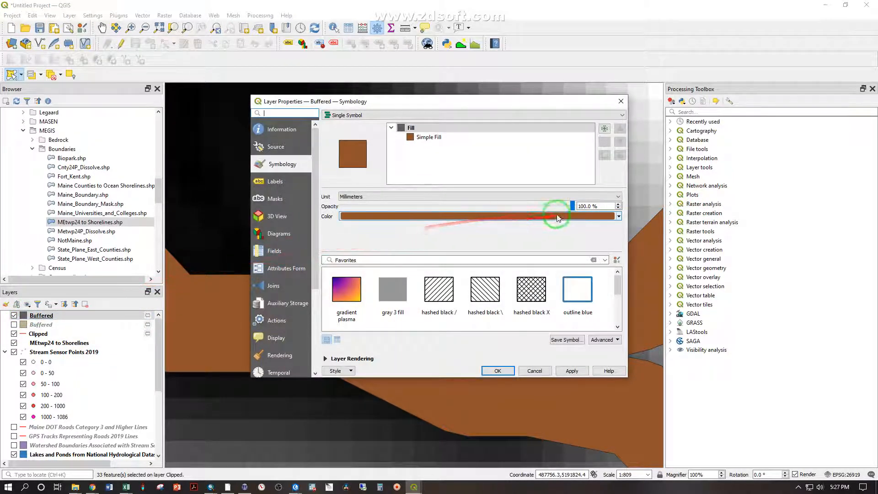
{"action": "left_click", "coordinate": [430, 137]}
{"action": "left_click", "coordinate": [483, 215]}
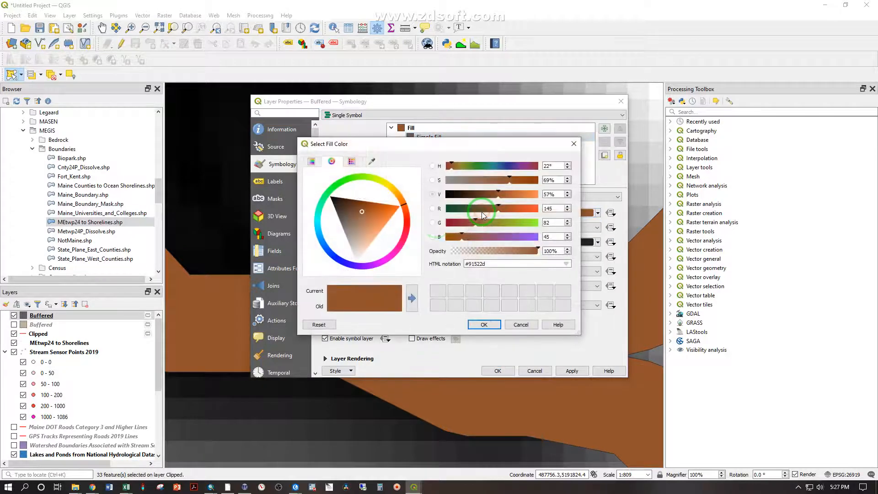
{"action": "left_click_drag", "start_coordinate": [538, 251], "coordinate": [436, 255]}
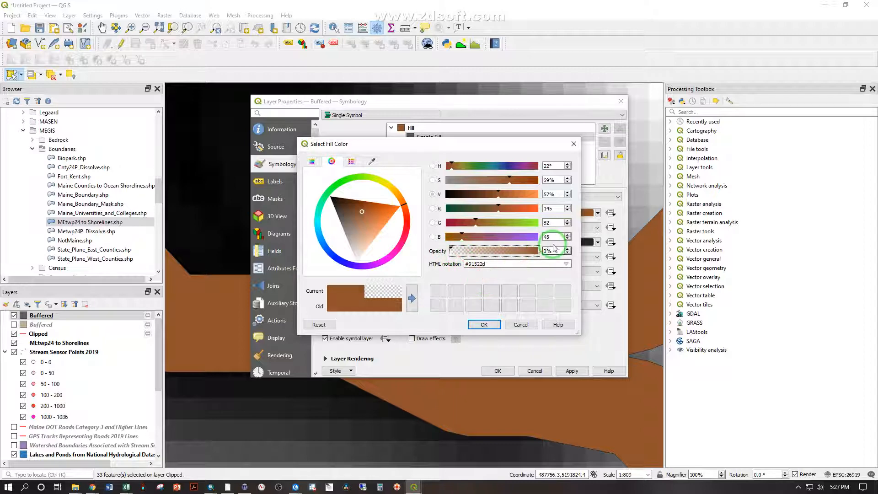
{"action": "left_click", "coordinate": [483, 324]}
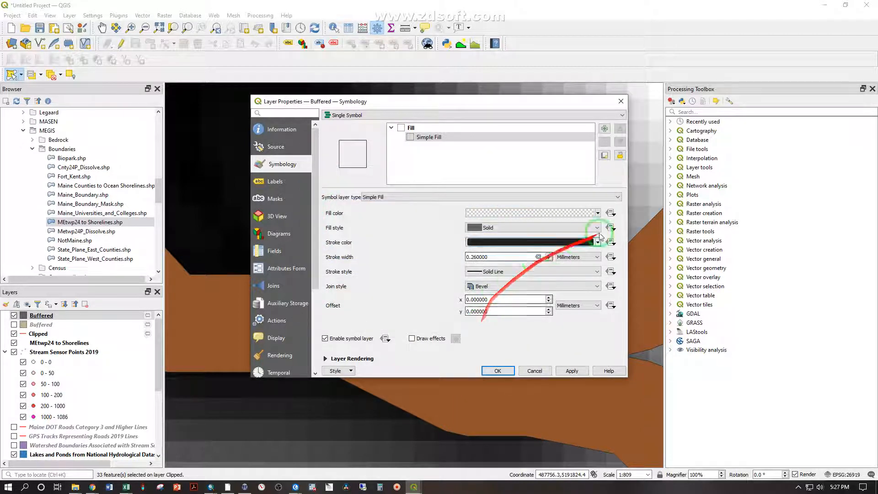
{"action": "left_click", "coordinate": [599, 213]}
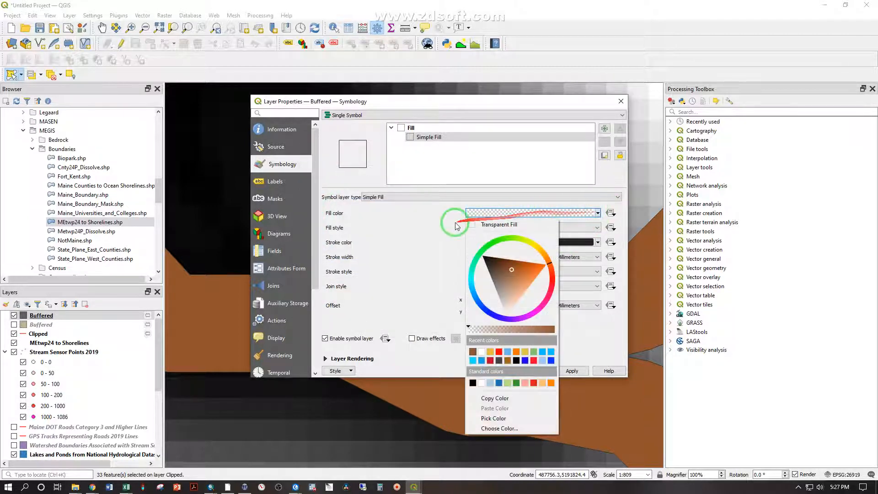
{"action": "left_click", "coordinate": [473, 224]}
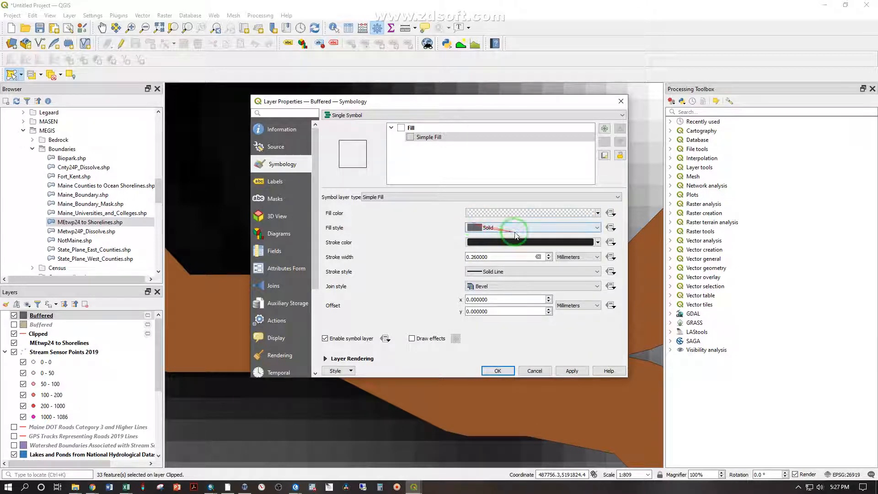
Set the stroke color of the dissolved Buffered layer to a bright cyan-blue and apply the symbology
{"action": "left_click", "coordinate": [597, 242]}
{"action": "left_click", "coordinate": [491, 342]}
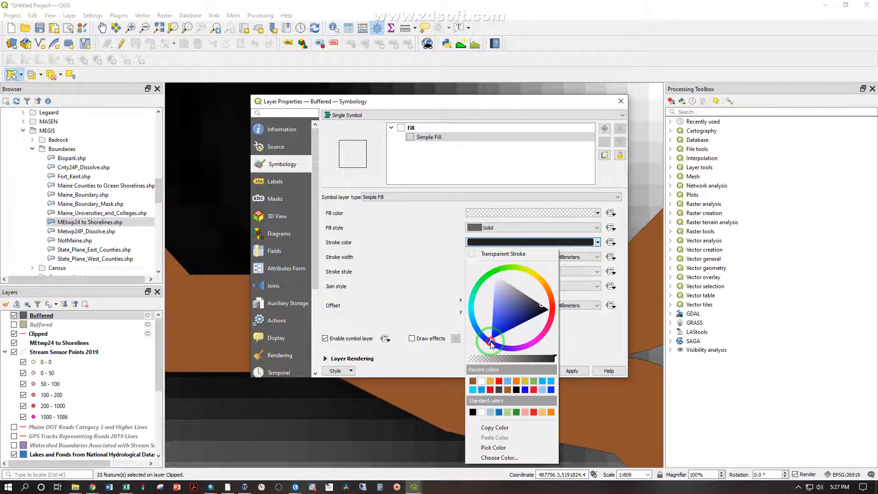
{"action": "left_click", "coordinate": [588, 333]}
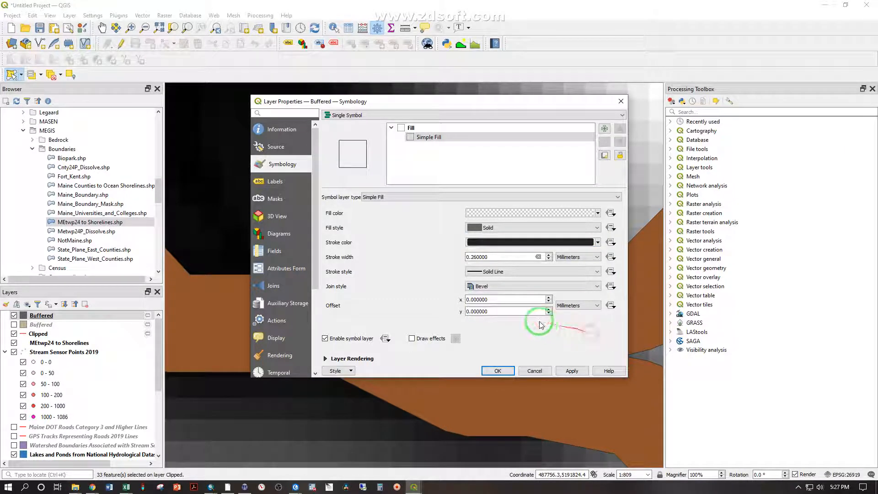
{"action": "left_click", "coordinate": [580, 241]}
{"action": "left_click", "coordinate": [497, 323]}
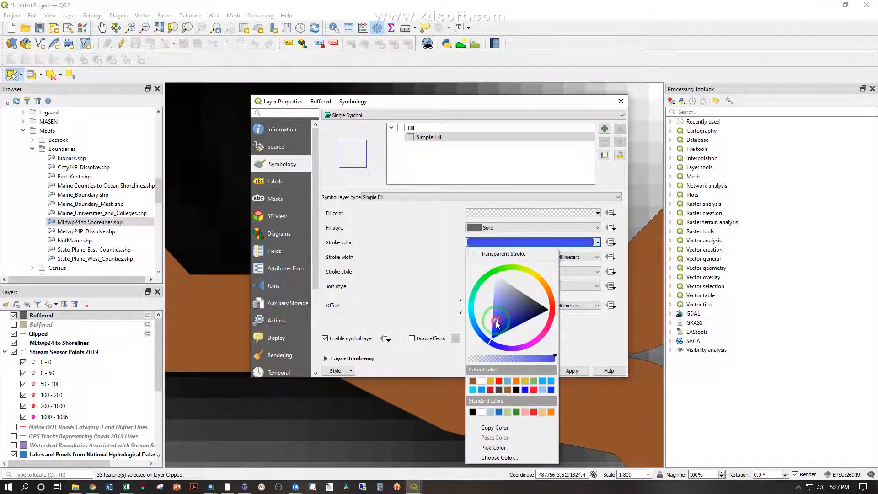
{"action": "left_click_drag", "start_coordinate": [472, 313], "coordinate": [471, 315]}
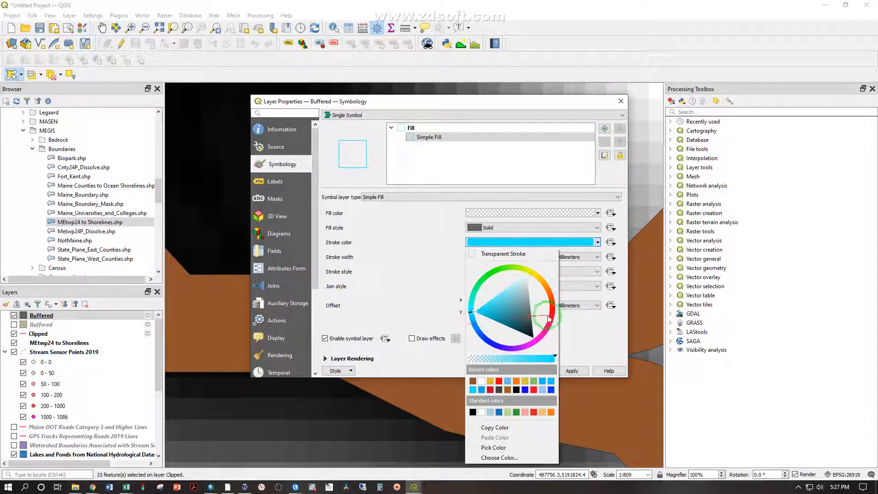
{"action": "left_click", "coordinate": [583, 341]}
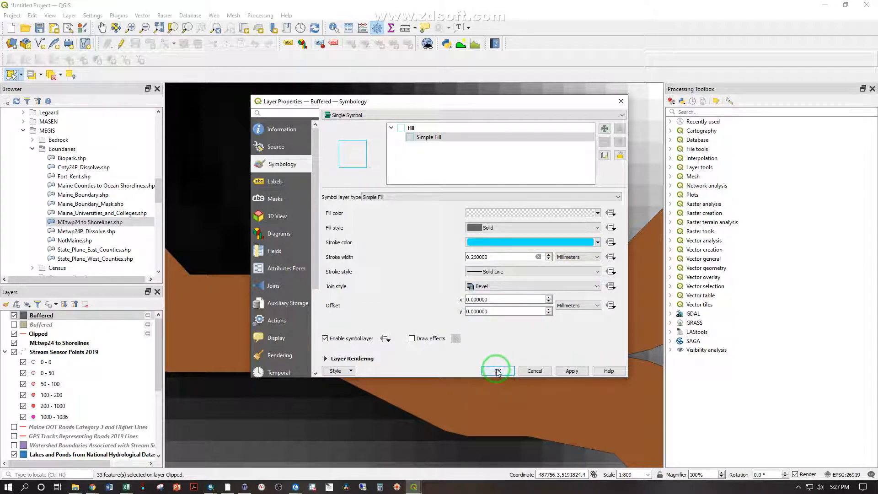
{"action": "left_click", "coordinate": [498, 371]}
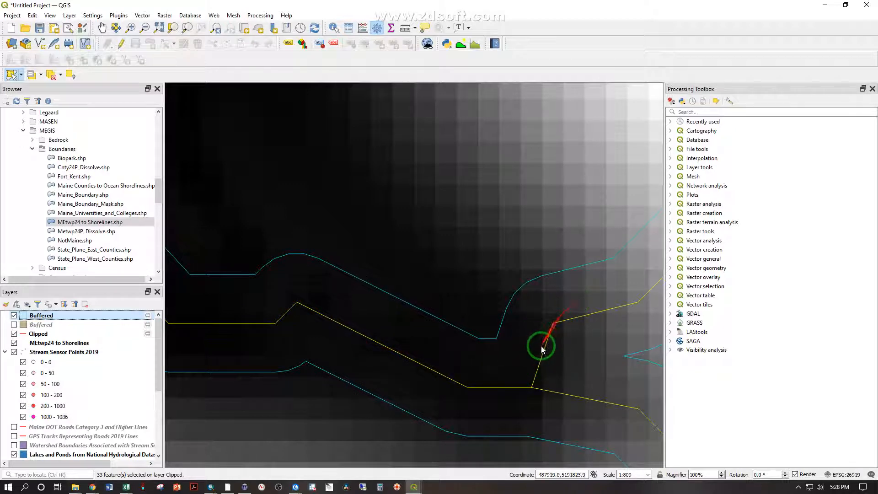
Examine the dissolved buffer outline along the stream network, including the junctions, branch ends and surrounding area
{"action": "scroll", "coordinate": [541, 346], "scroll_direction": "down", "scroll_amount": 3}
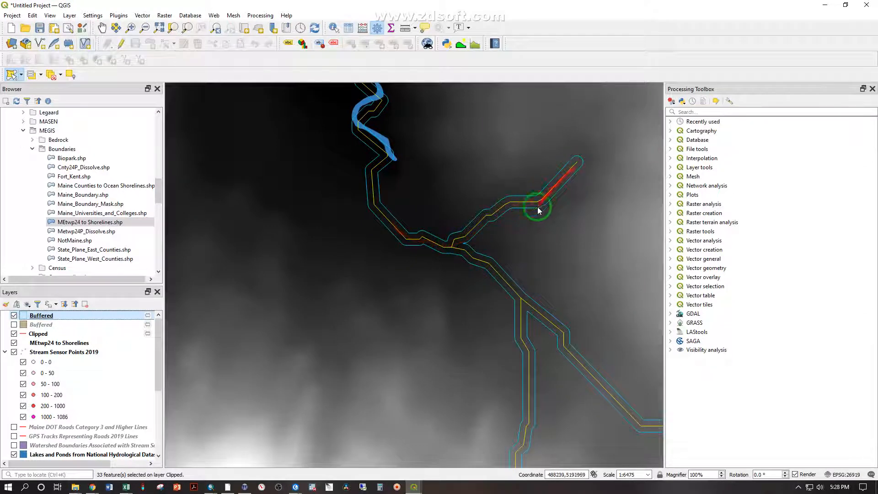
{"action": "scroll", "coordinate": [517, 319], "scroll_direction": "down", "scroll_amount": 1}
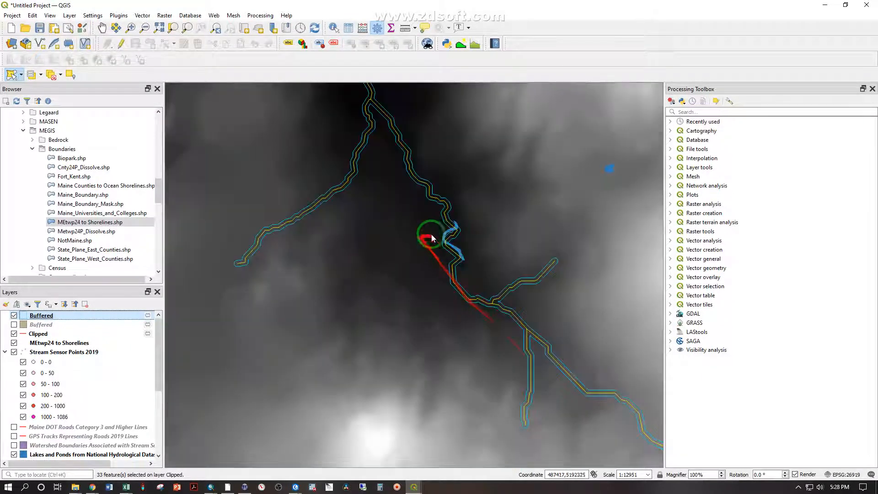
{"action": "left_click", "coordinate": [102, 28]}
{"action": "left_click_drag", "start_coordinate": [324, 128], "coordinate": [361, 328]}
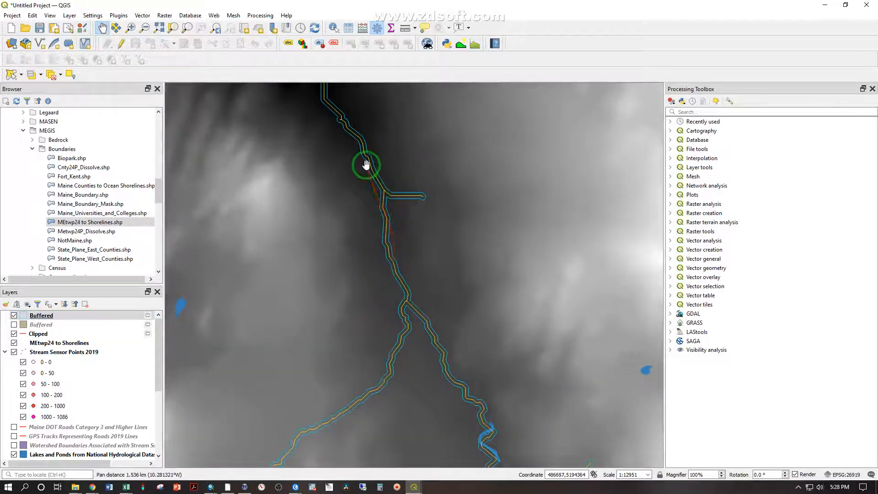
{"action": "scroll", "coordinate": [367, 180], "scroll_direction": "up", "scroll_amount": 2}
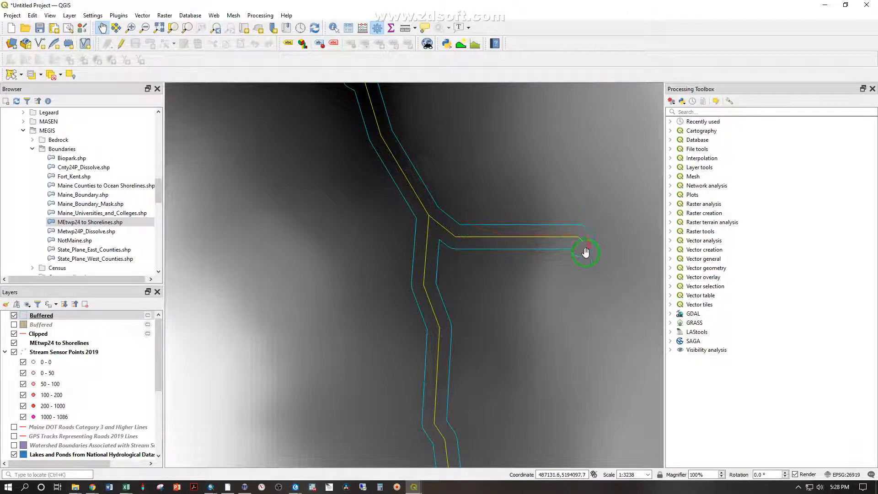
{"action": "scroll", "coordinate": [471, 270], "scroll_direction": "down", "scroll_amount": 2}
{"action": "scroll", "coordinate": [470, 269], "scroll_direction": "down", "scroll_amount": 1}
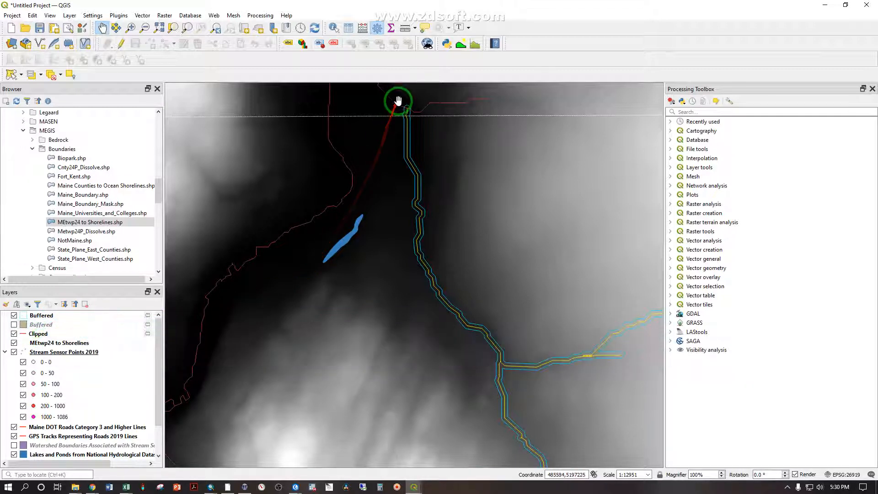
{"action": "left_click_drag", "start_coordinate": [397, 101], "coordinate": [359, 249]}
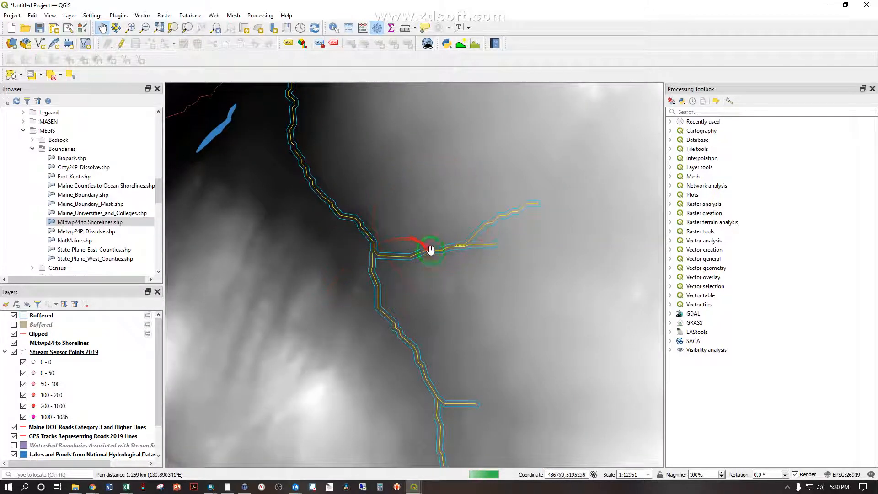
{"action": "scroll", "coordinate": [320, 256], "scroll_direction": "down", "scroll_amount": 3}
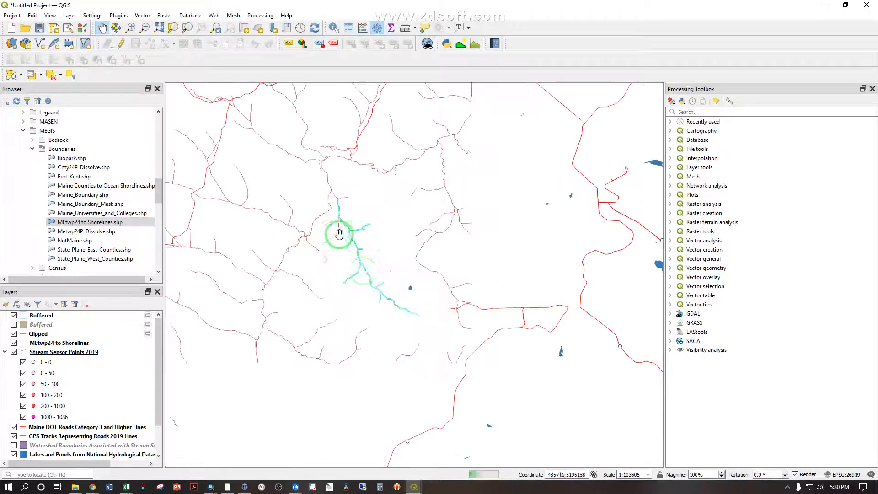